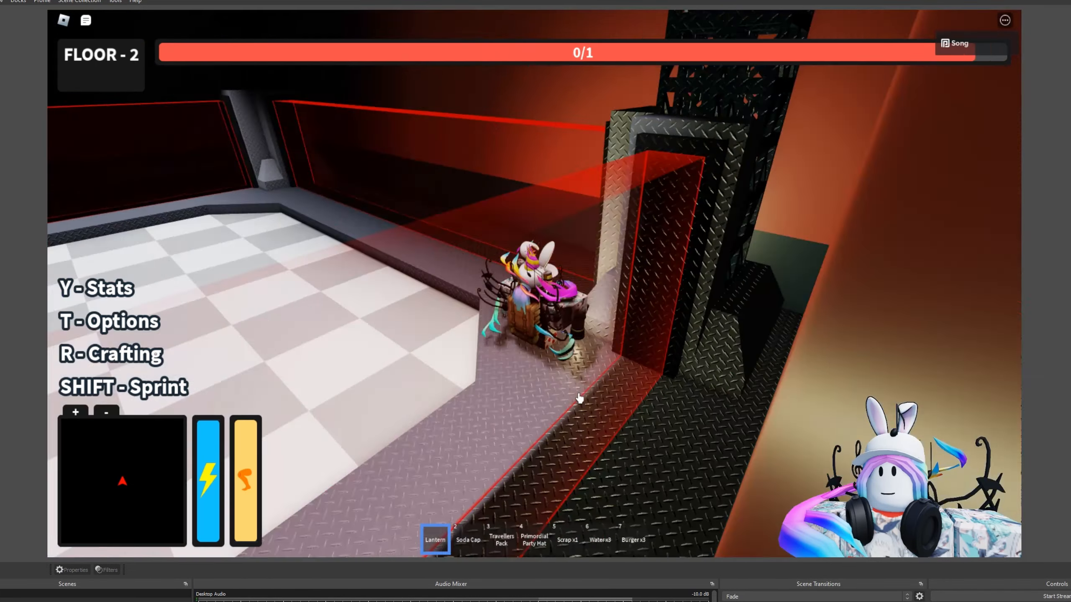
right_click_drag(580, 399, 579, 399)
key("w")
key("w")
key("e")
key("w")
key("e")
key("e")
key("e")
key("w")
key("e")
key("e")
key("e")
key("w")
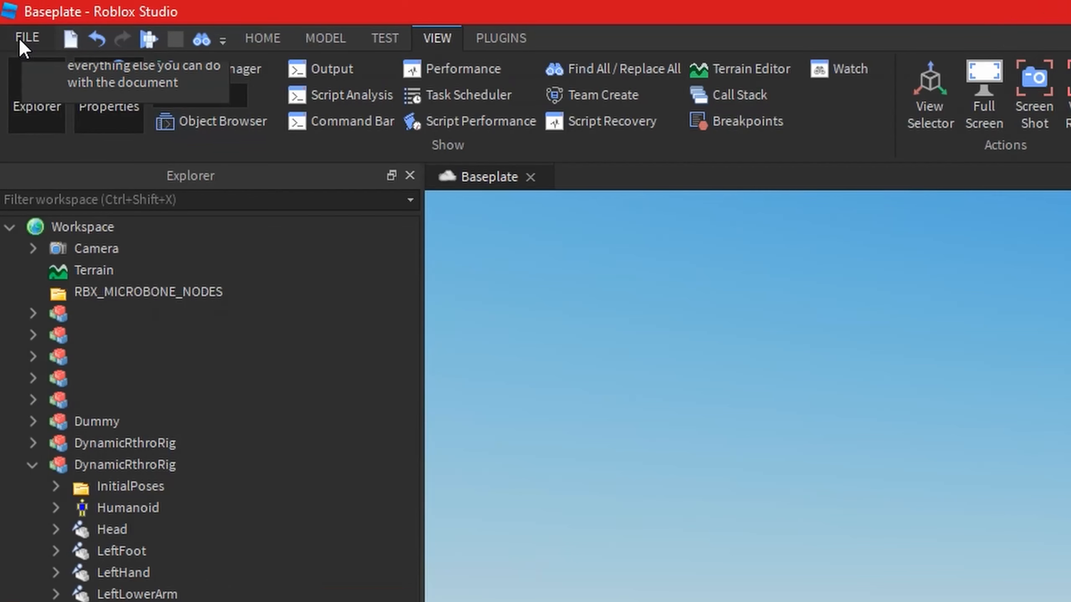
- Enable the Face Recorder beta feature and save the beta feature selection
left_click(9, 15)
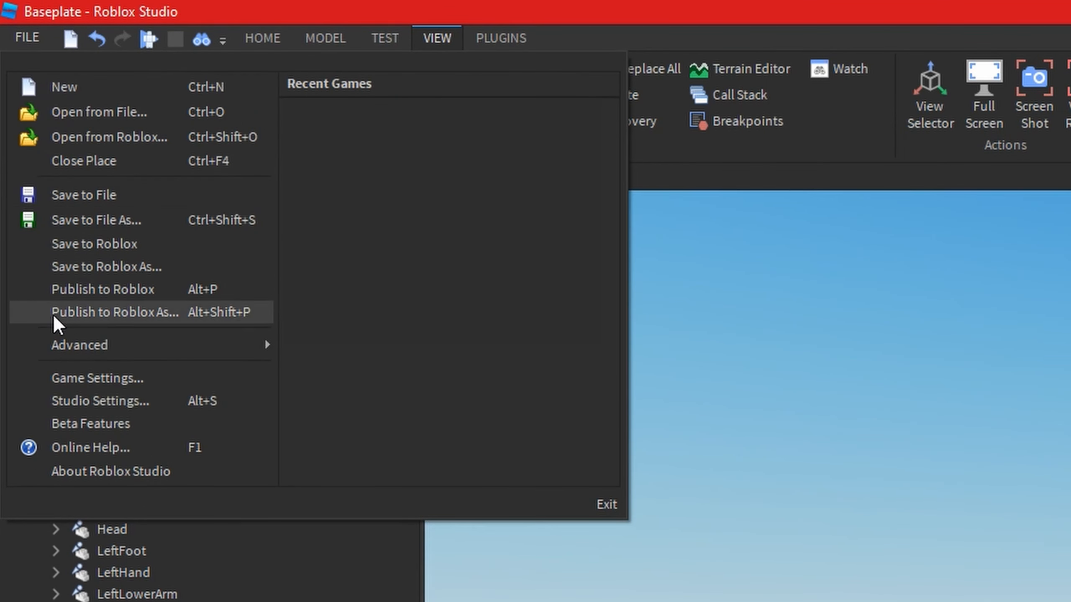
left_click(117, 430)
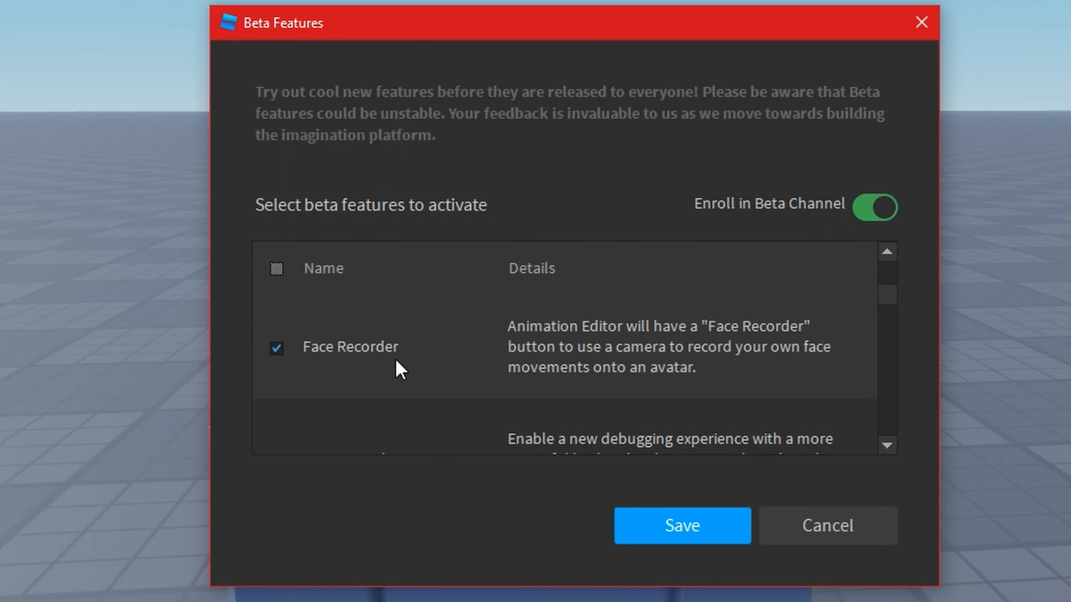
left_click(702, 523)
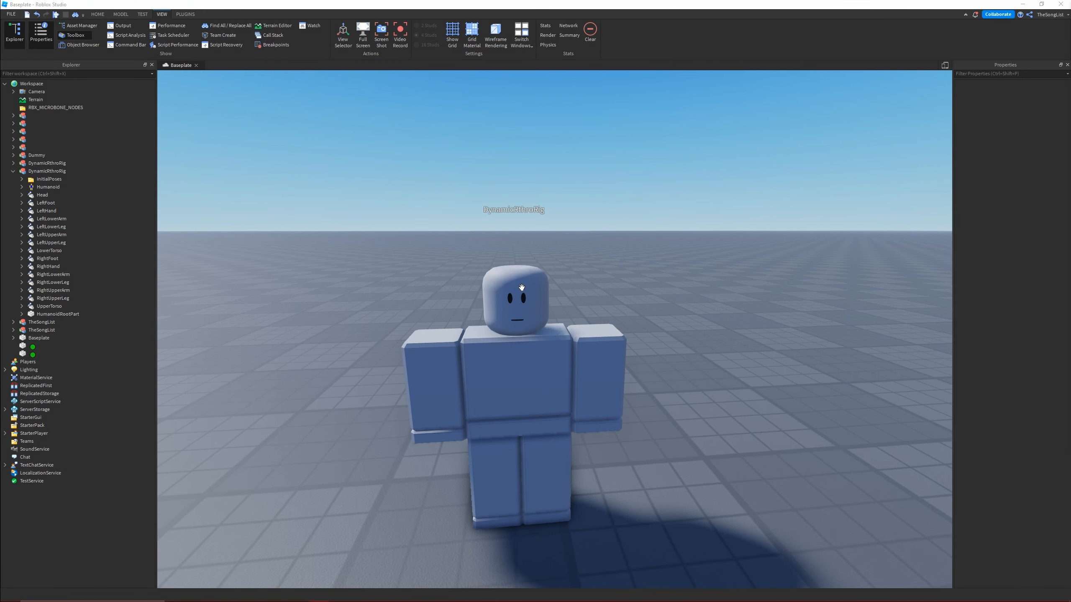
- Inspect the child objects of the DynamicRthroRig's head, then collapse the head and clear the selection
left_click(522, 287)
left_click(21, 195)
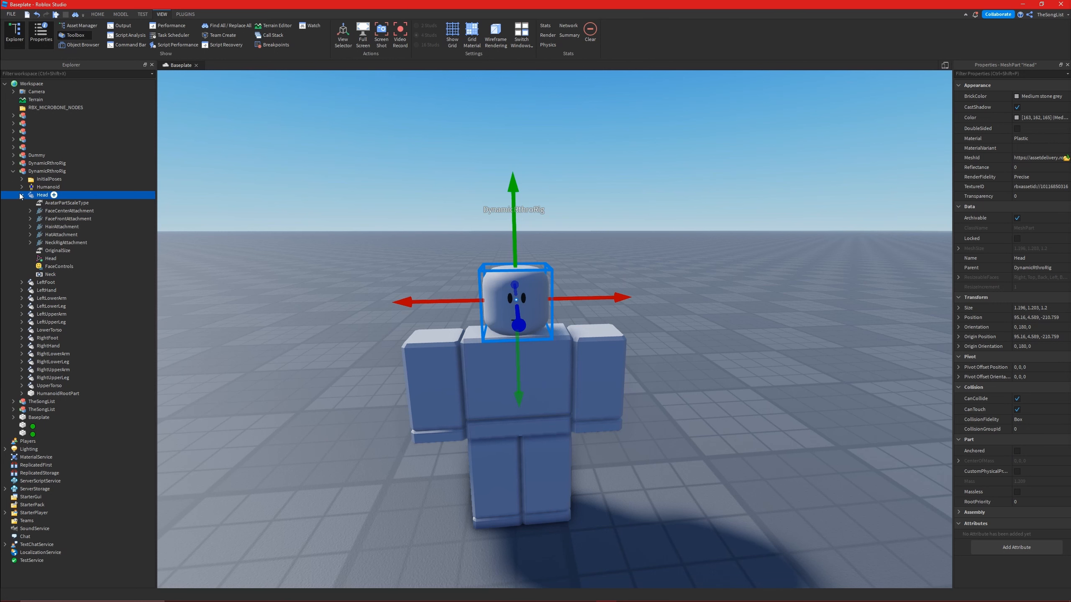
left_click(21, 195)
left_click(281, 230)
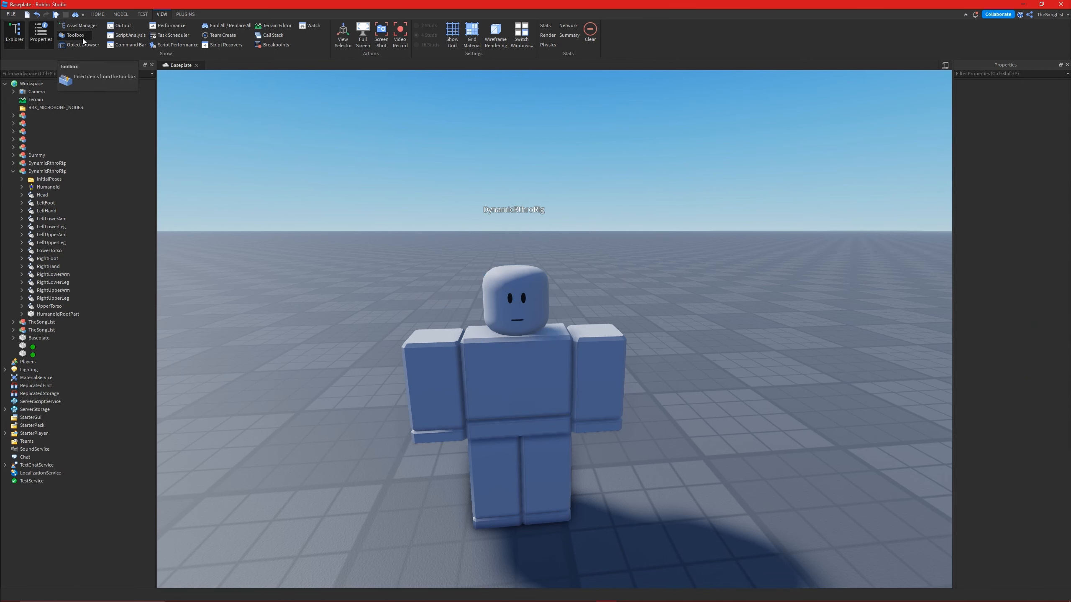
- Load the DynamicRthroRig into the Animation Editor and create an animation named Untitled Animation Clip
left_click(558, 333)
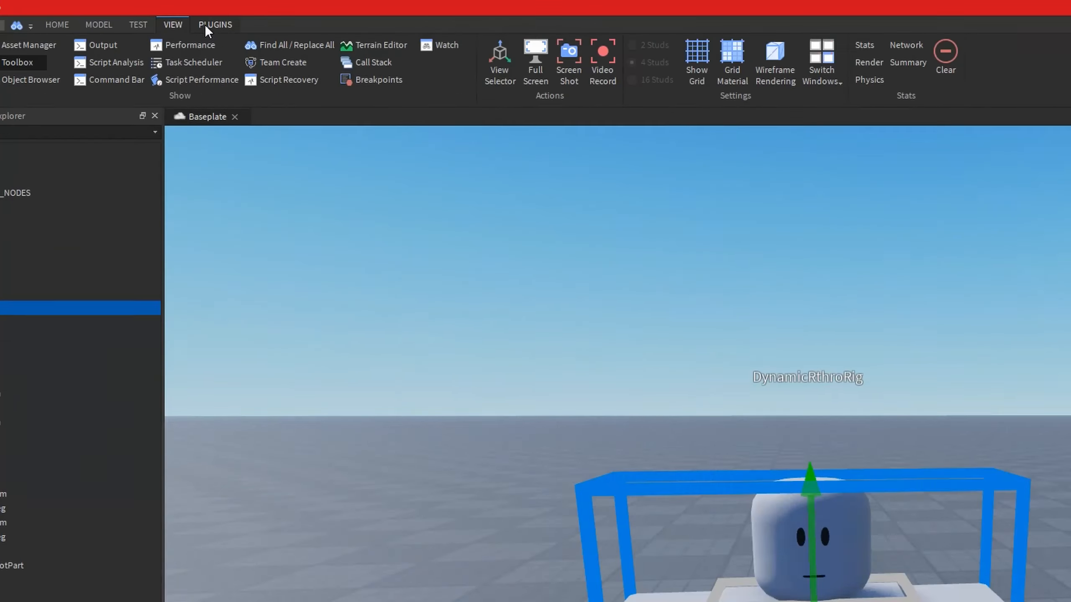
left_click(182, 13)
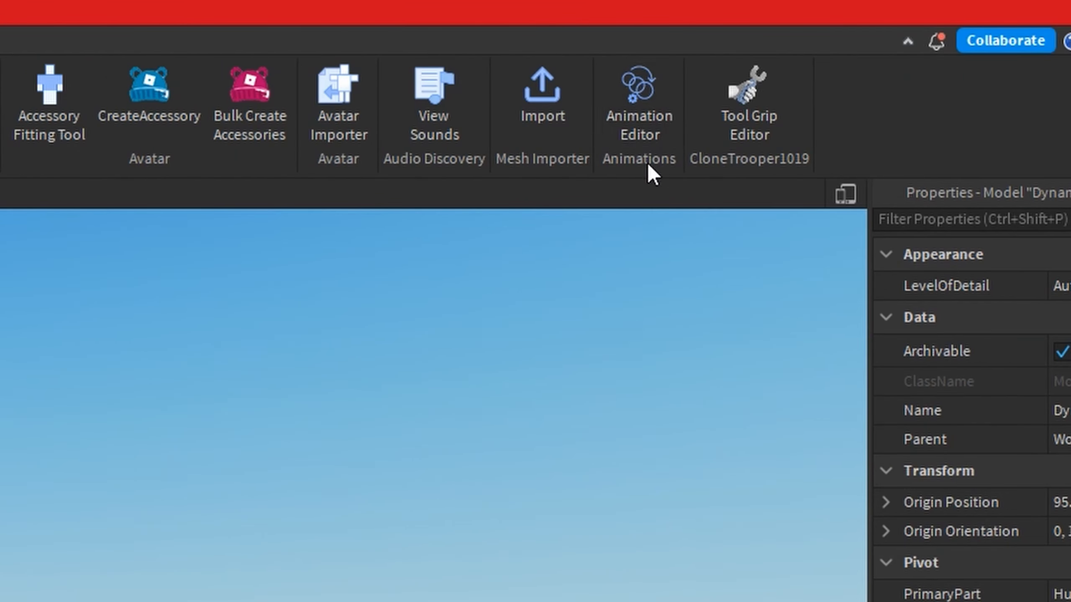
left_click(639, 135)
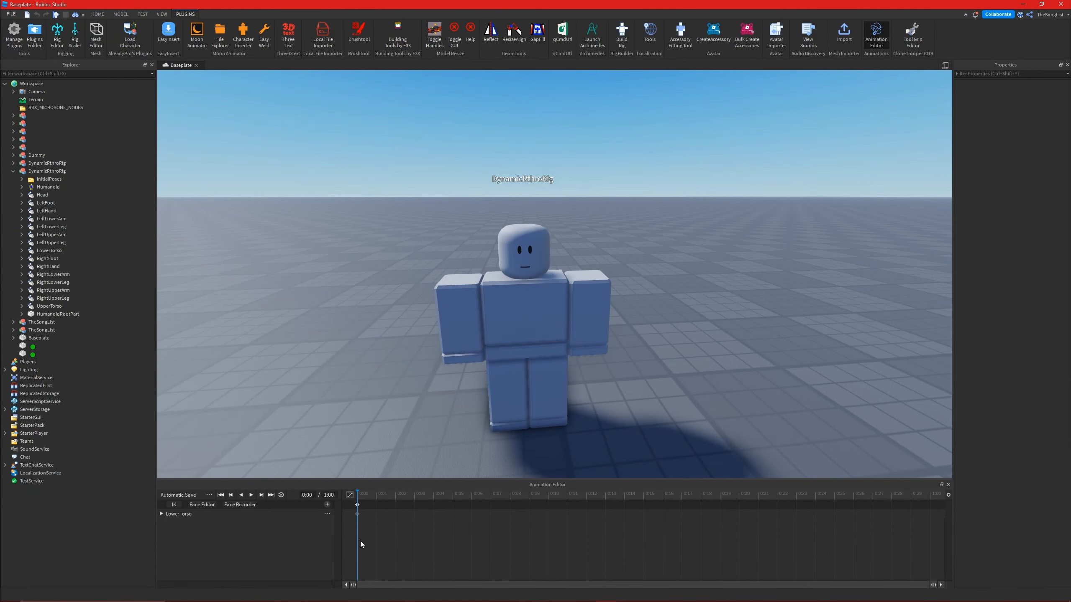
left_click(539, 321)
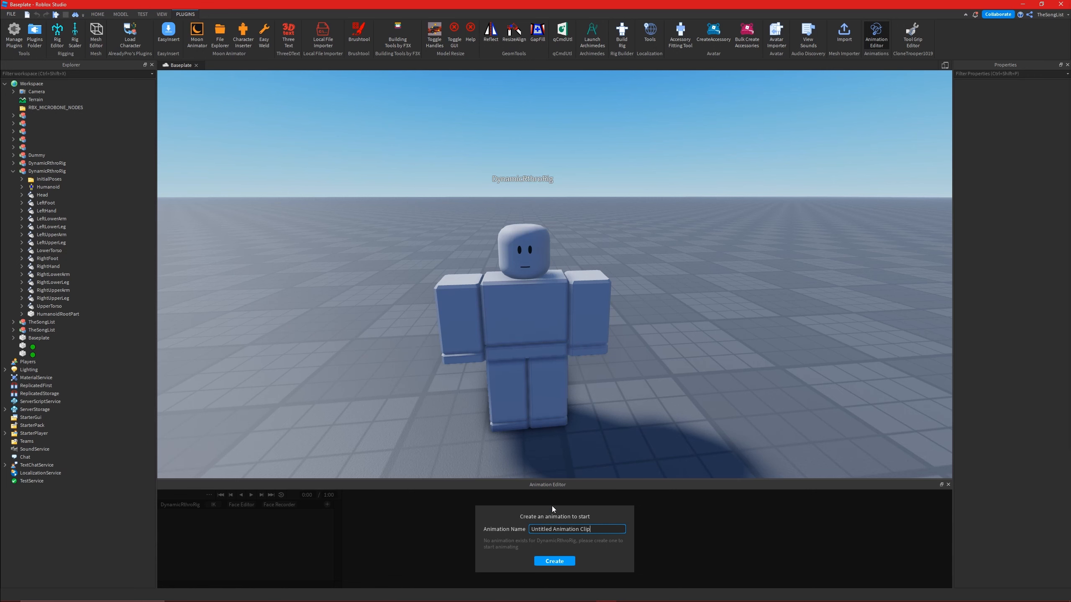
left_click(554, 561)
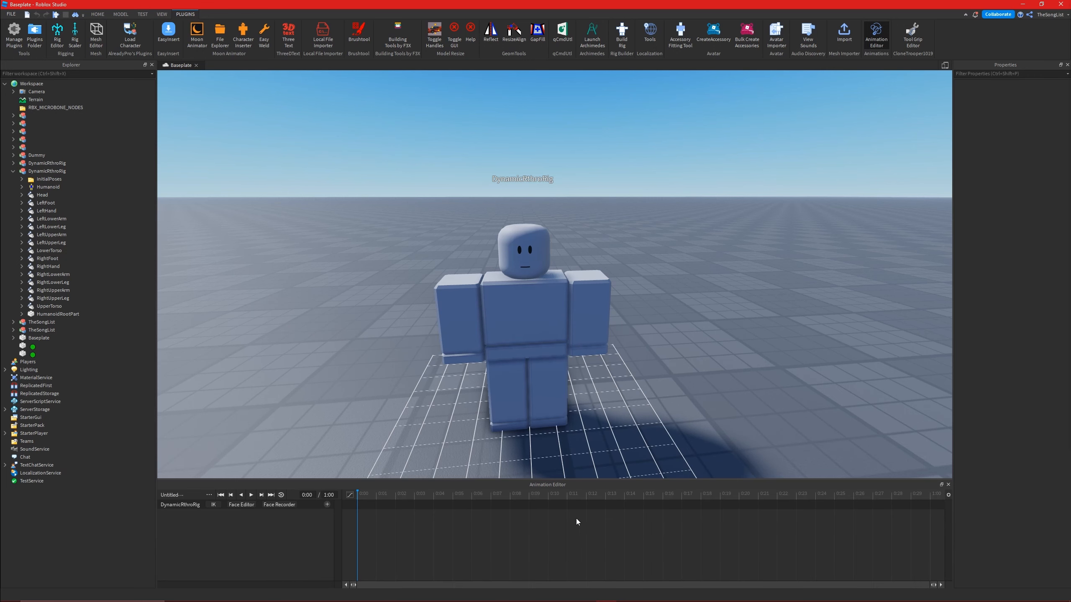
- Start the Face Recorder for the rig and choose HD Pro Webcam C920 as its camera
scroll(602, 409, "up", 5)
scroll(603, 410, "up", 2)
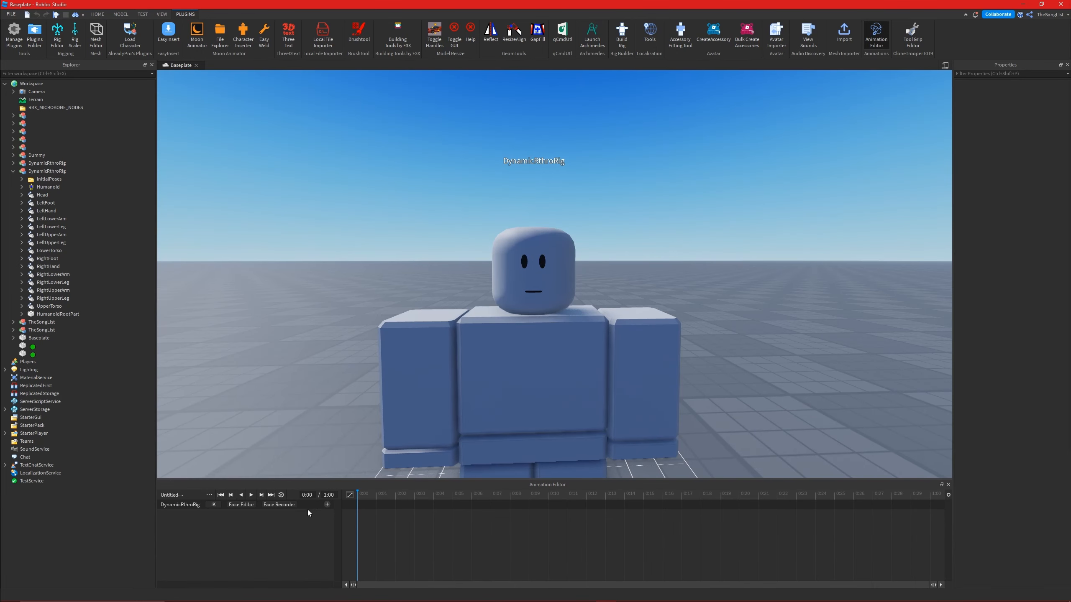
left_click(278, 505)
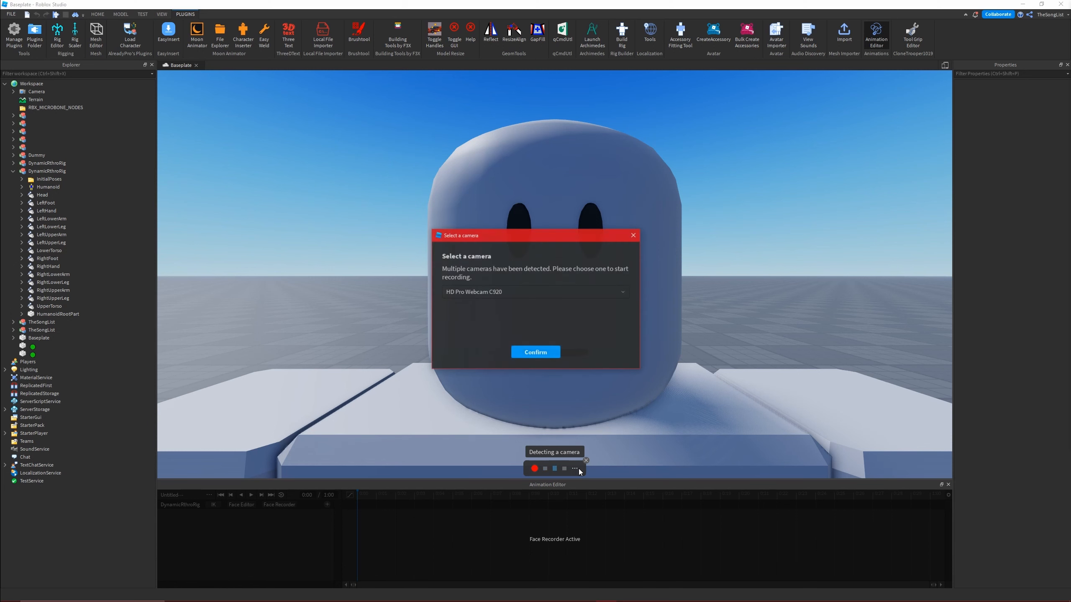
left_click(527, 291)
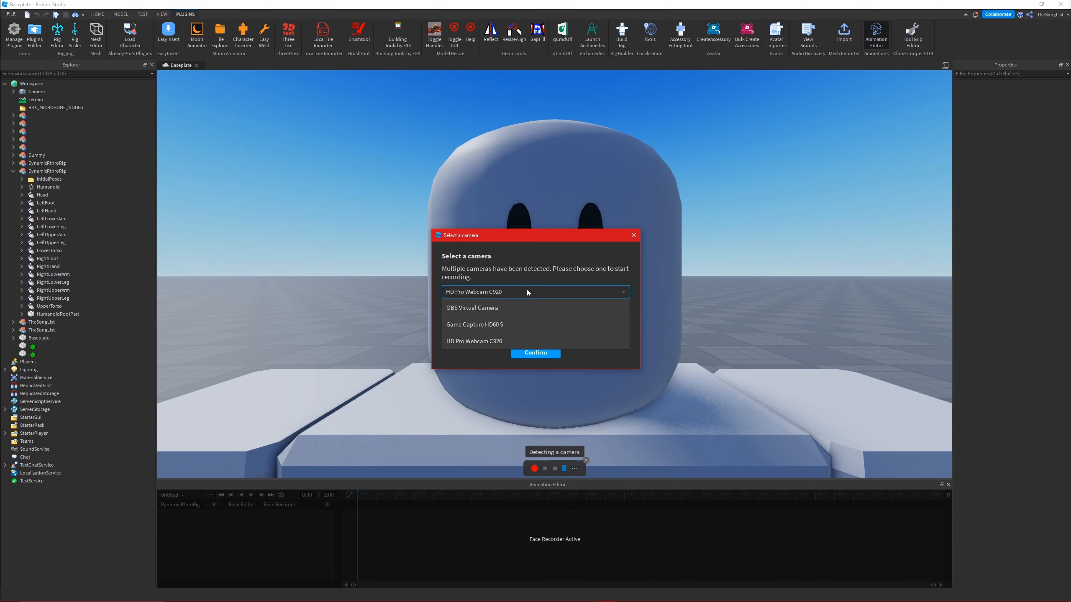
left_click(515, 342)
left_click(538, 353)
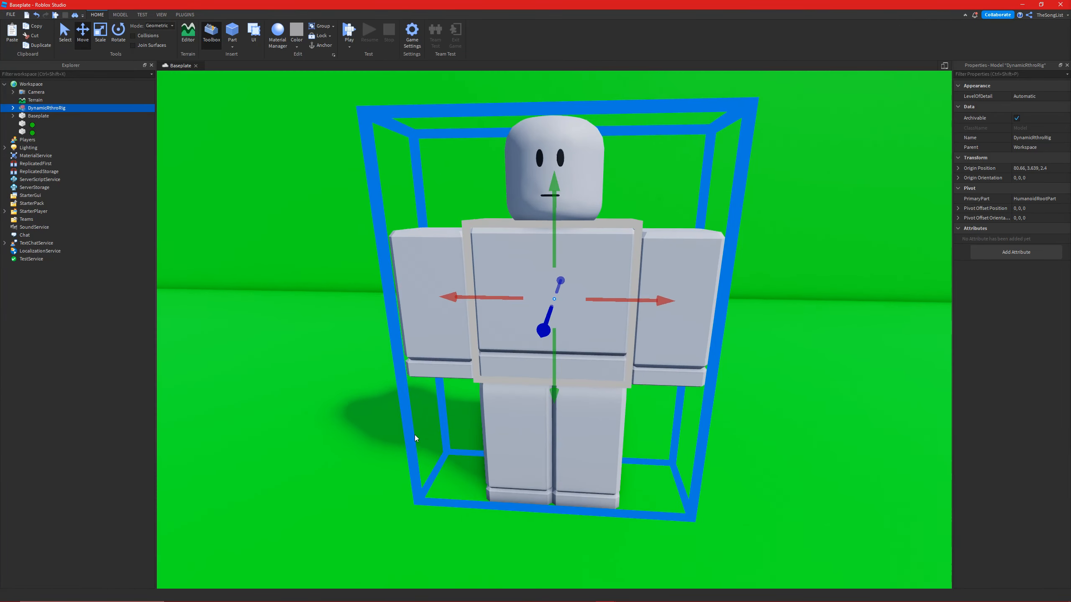
- Disable CastShadow on all body parts of the DynamicRthroRig, from Head through HumanoidRootPart
left_click(12, 108)
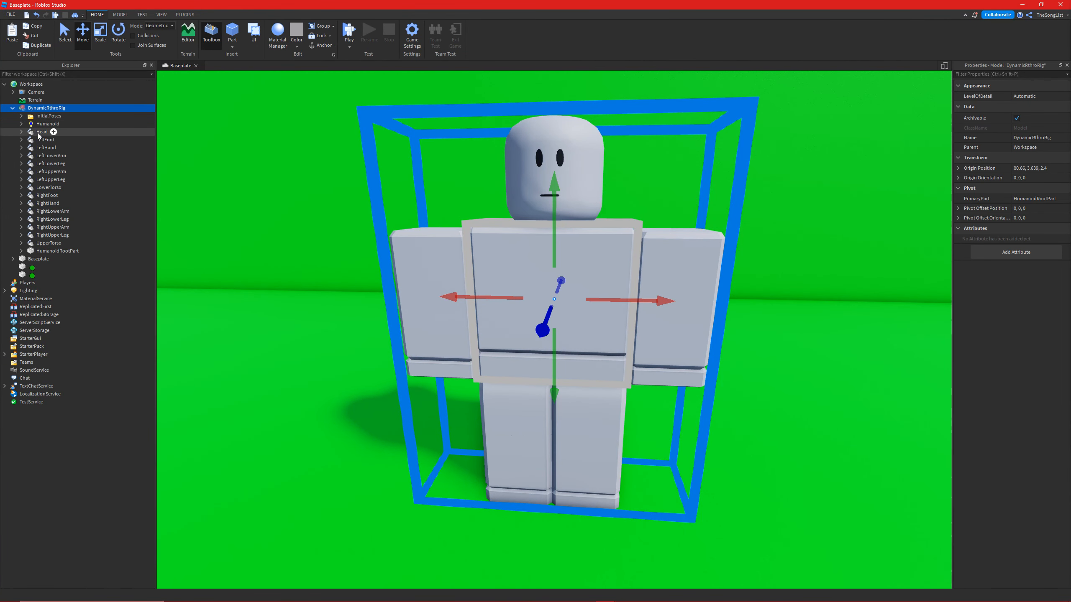
left_click(42, 132)
left_click(40, 251, "shift")
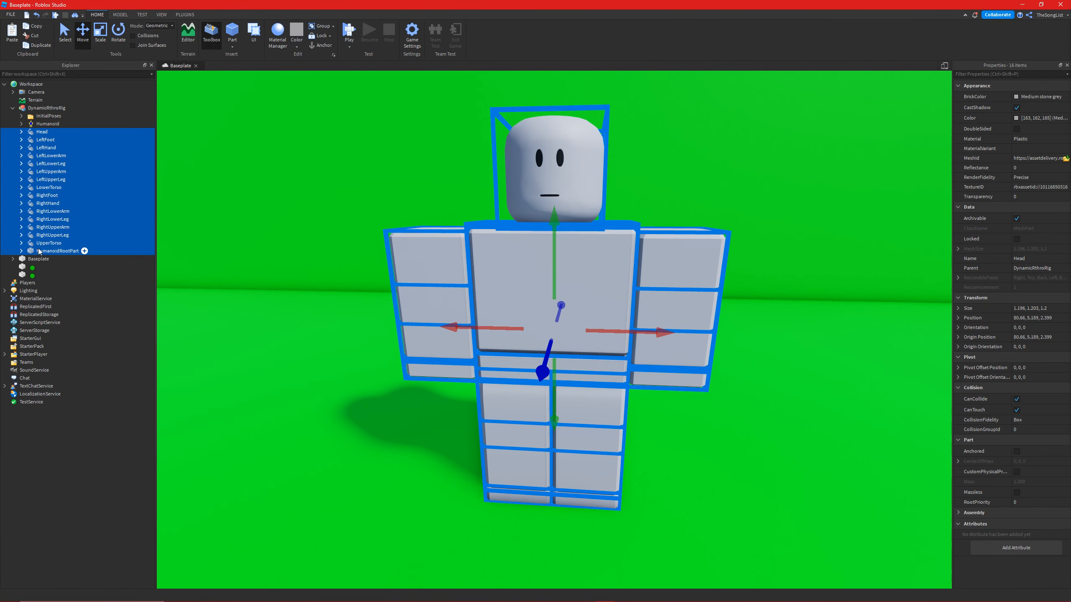
left_click(1017, 107)
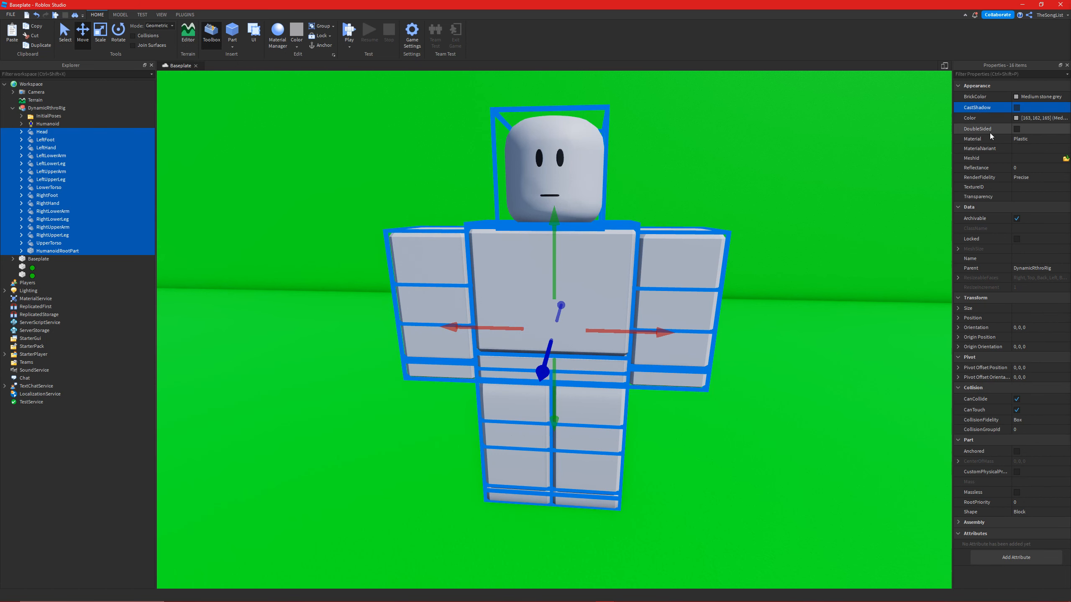
left_click(724, 481)
scroll(686, 439, "down", 5)
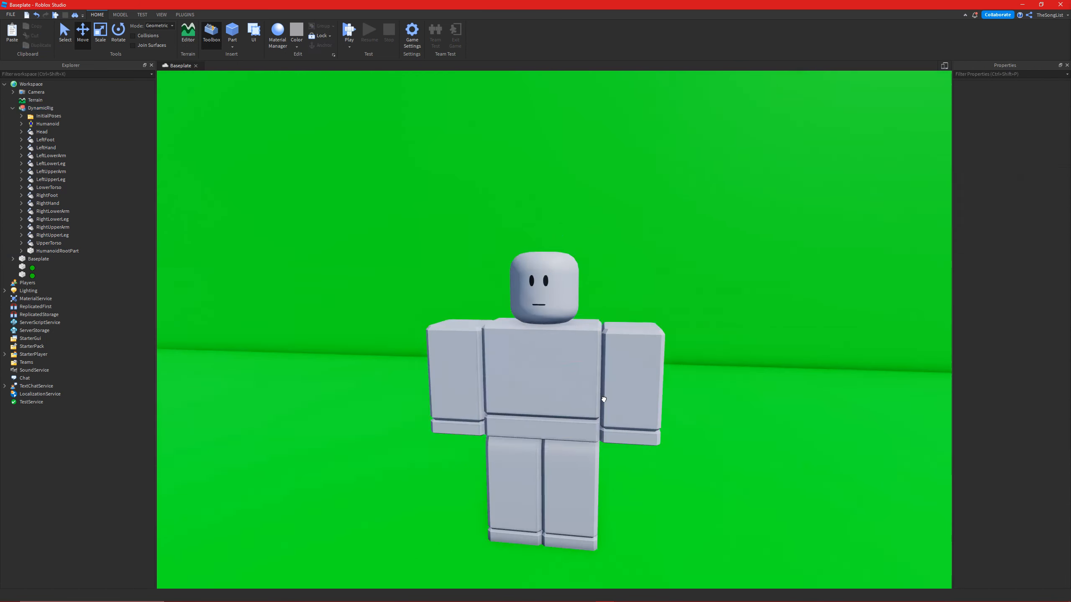
- Insert a BodyColors object into the DynamicRig model and select it
left_click(455, 350)
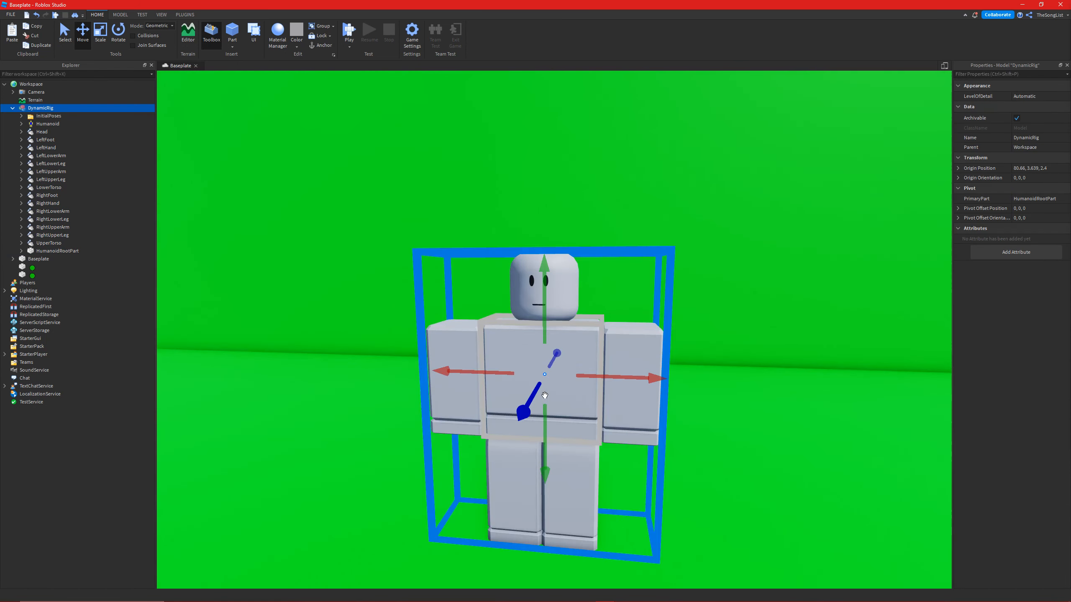
left_click(59, 108)
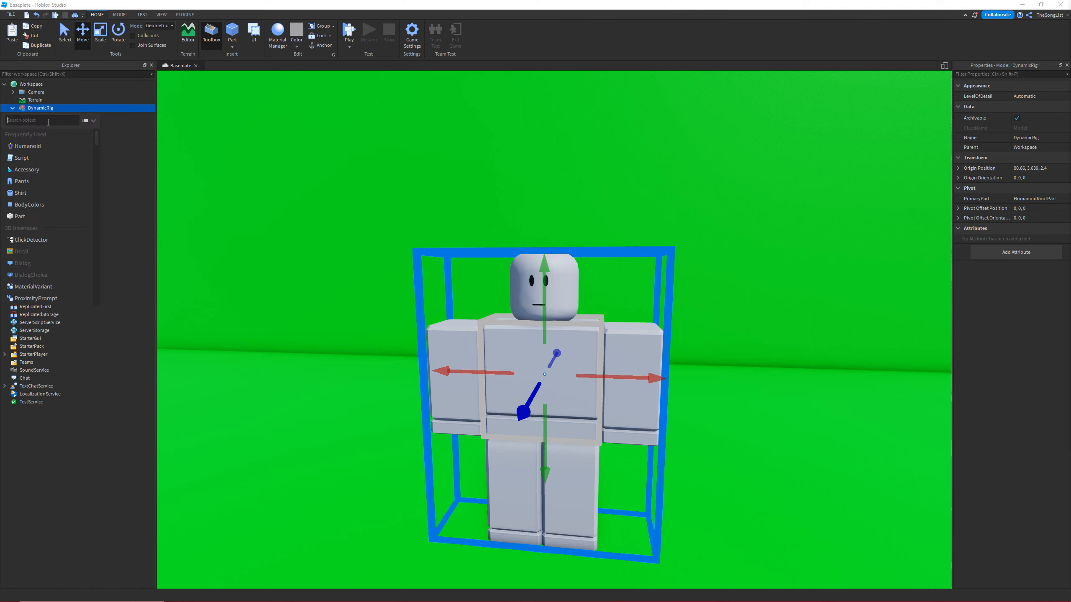
left_click(30, 206)
left_click(46, 124)
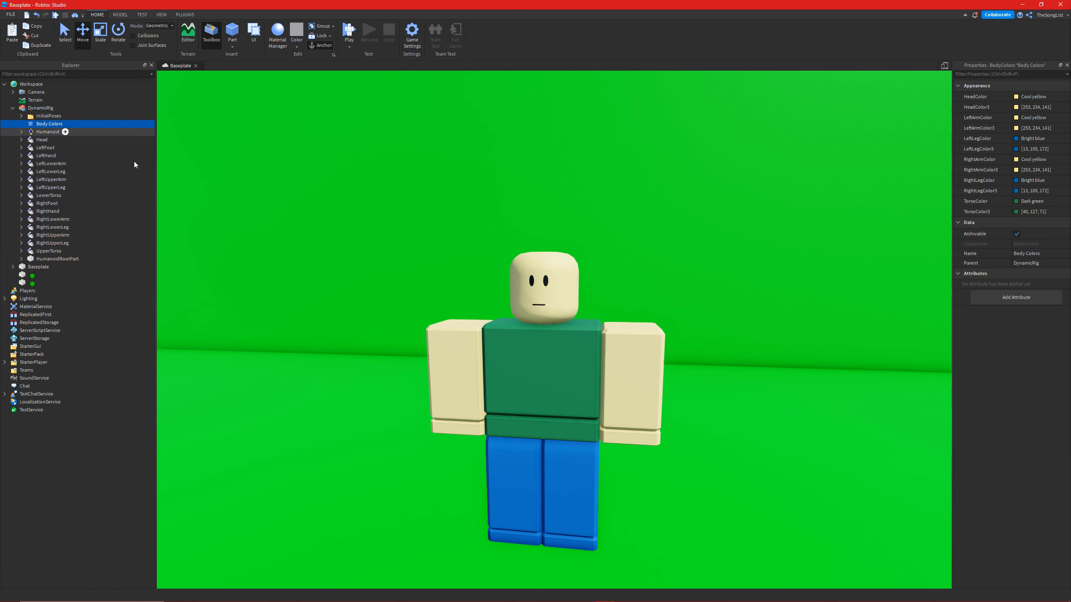
right_click_drag(724, 271, 724, 271)
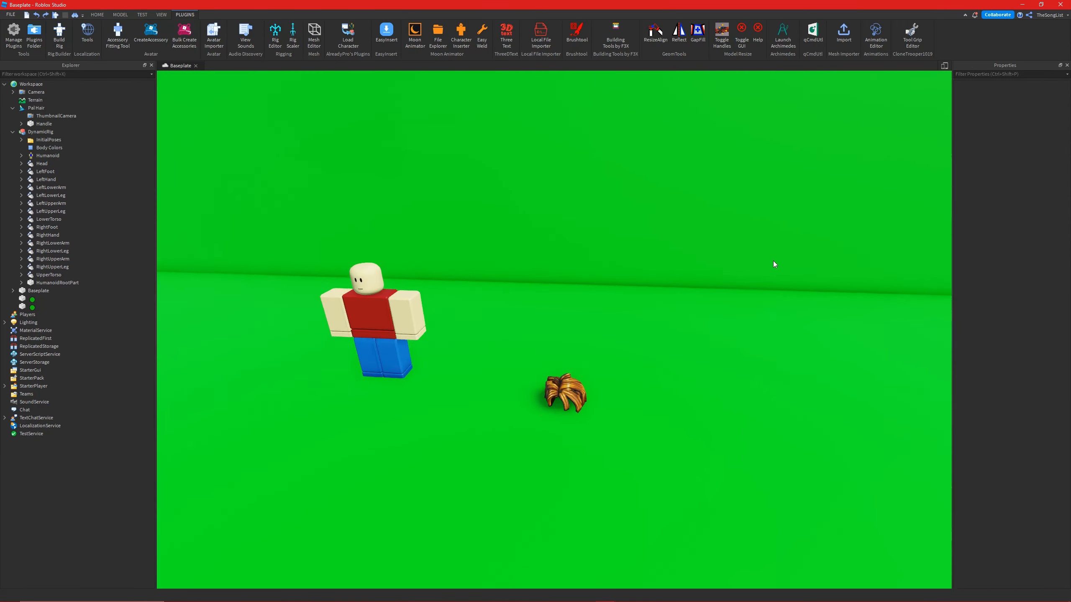
- Move the Pal Hair accessory up beside the rig's head and make it a child of DynamicRig
right_click_drag(771, 263, 772, 263)
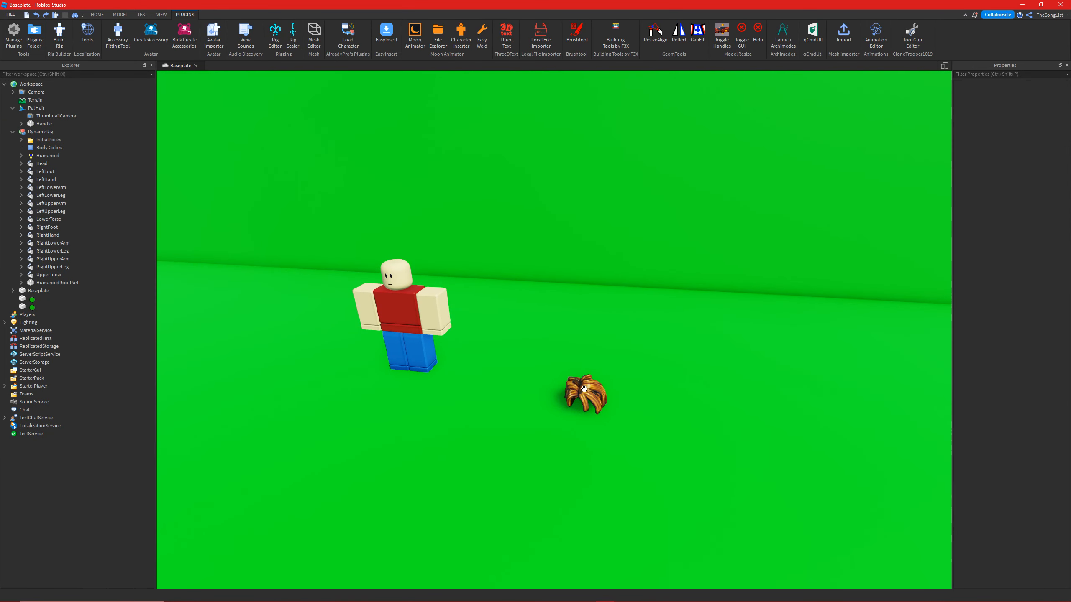
scroll(584, 389, "up", 6)
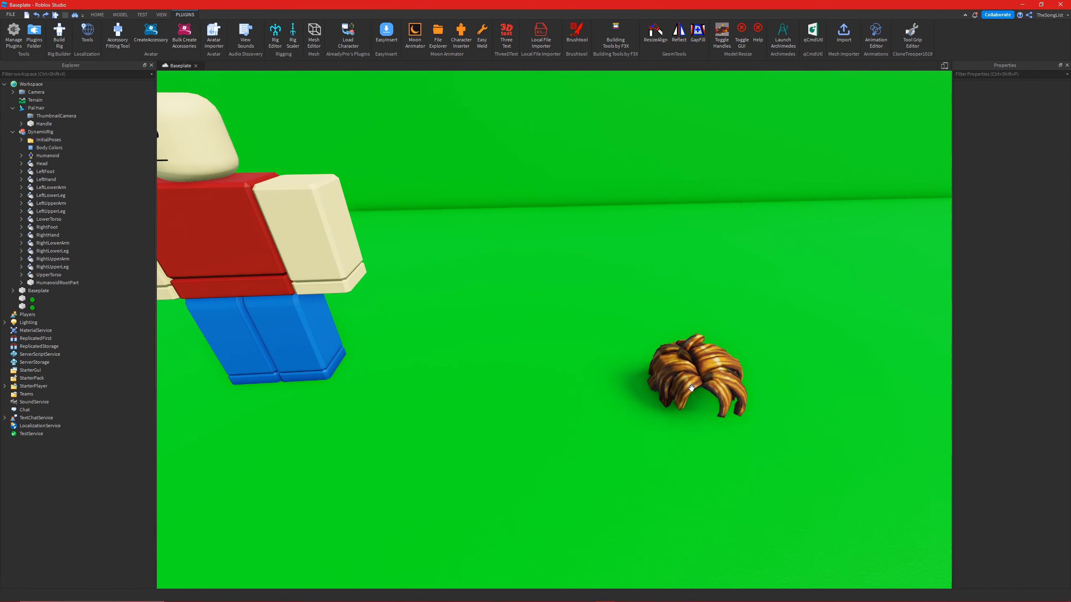
scroll(692, 389, "down", 5)
left_click_drag(696, 350, 412, 131)
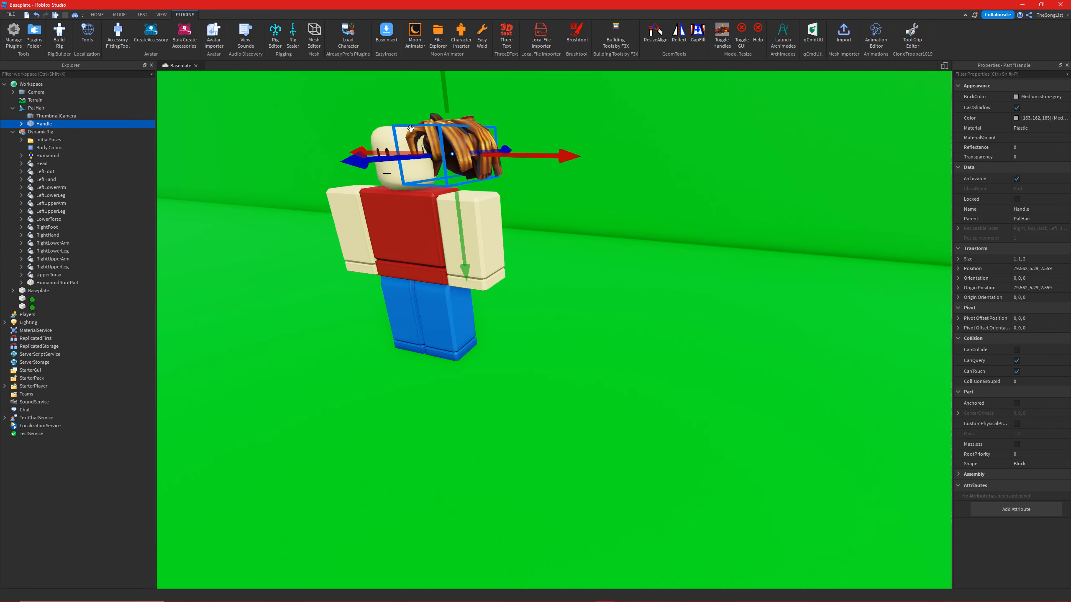
scroll(506, 167, "up", 5)
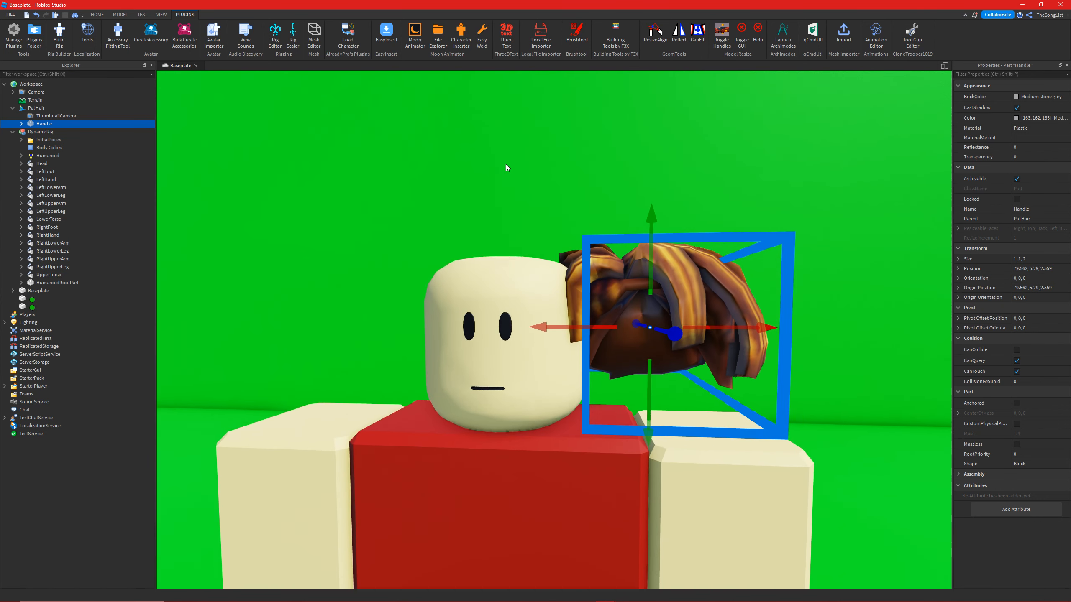
left_click(28, 109)
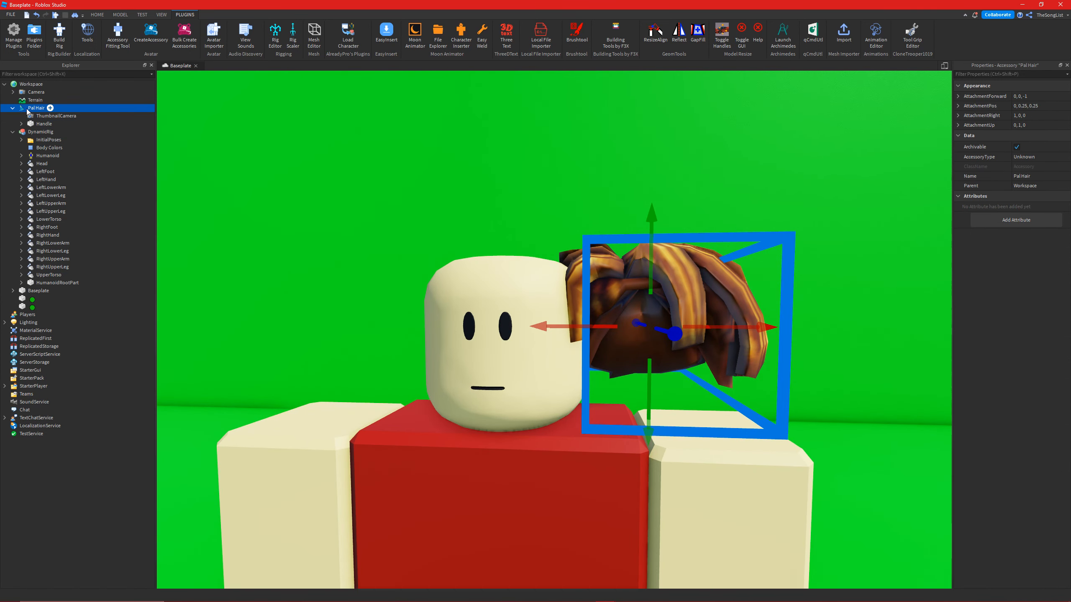
left_click_drag(28, 109, 39, 132)
right_click_drag(555, 221, 554, 221)
- Set the Scale of the mesh inside the Pal Hair's handle to 1 on X, Y and Z
left_click(21, 140)
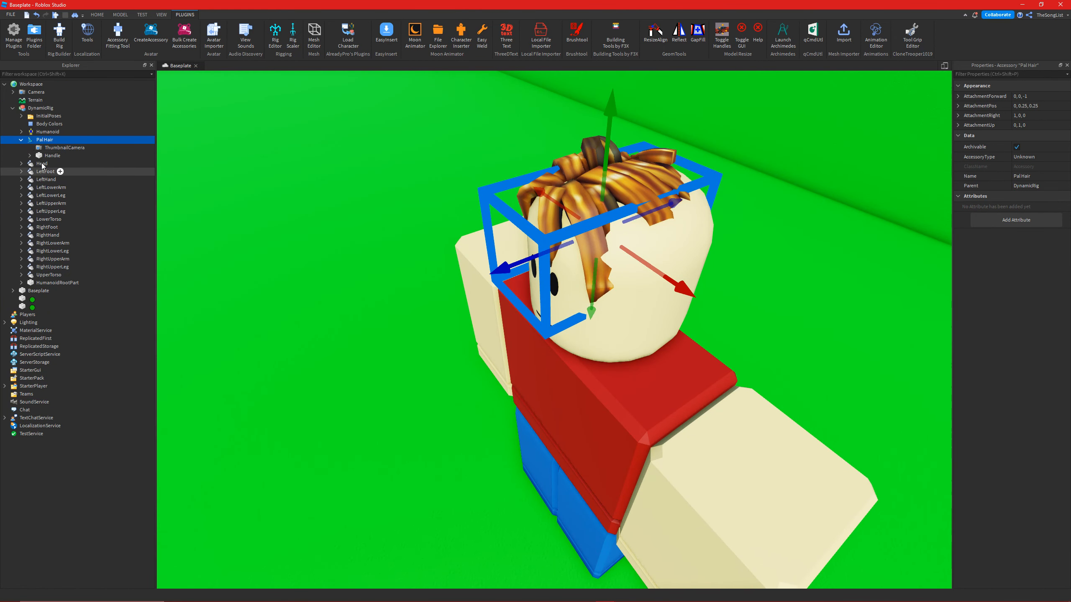
left_click(29, 156)
left_click(59, 171)
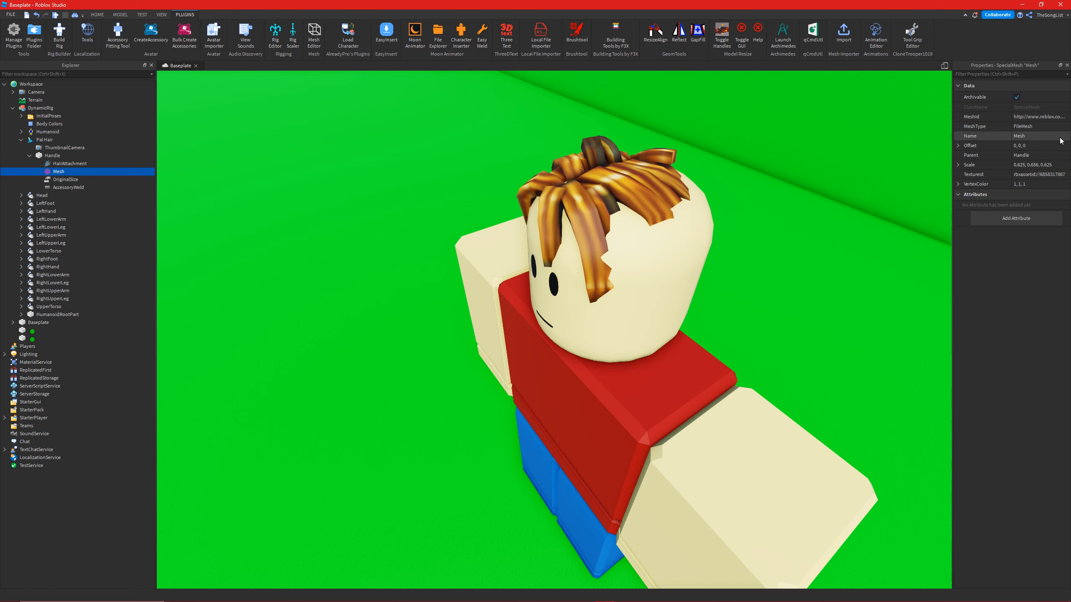
left_click(1037, 165)
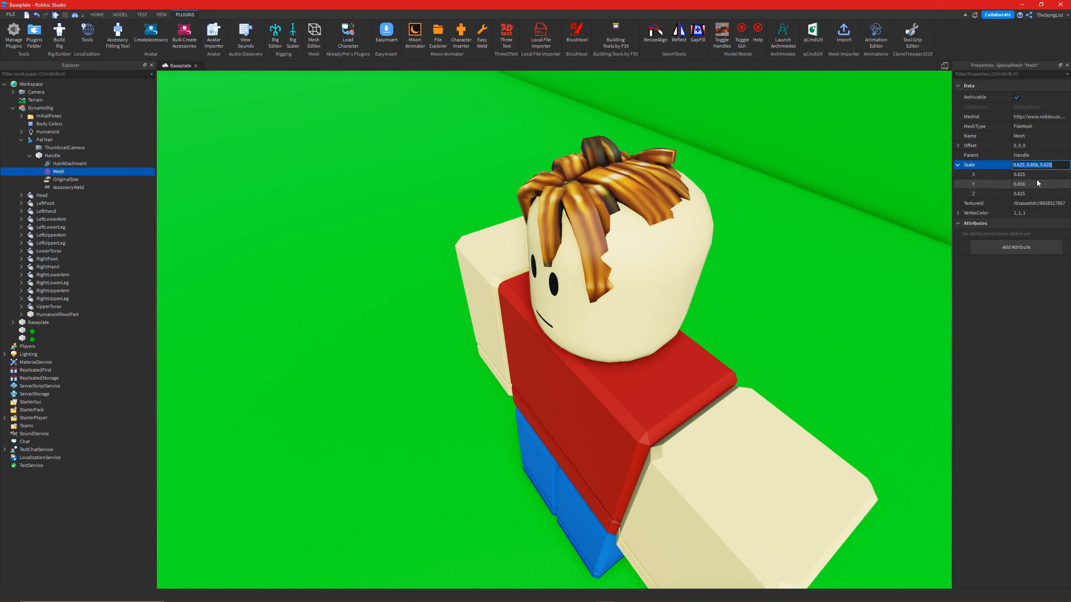
left_click(1040, 175)
type("0")
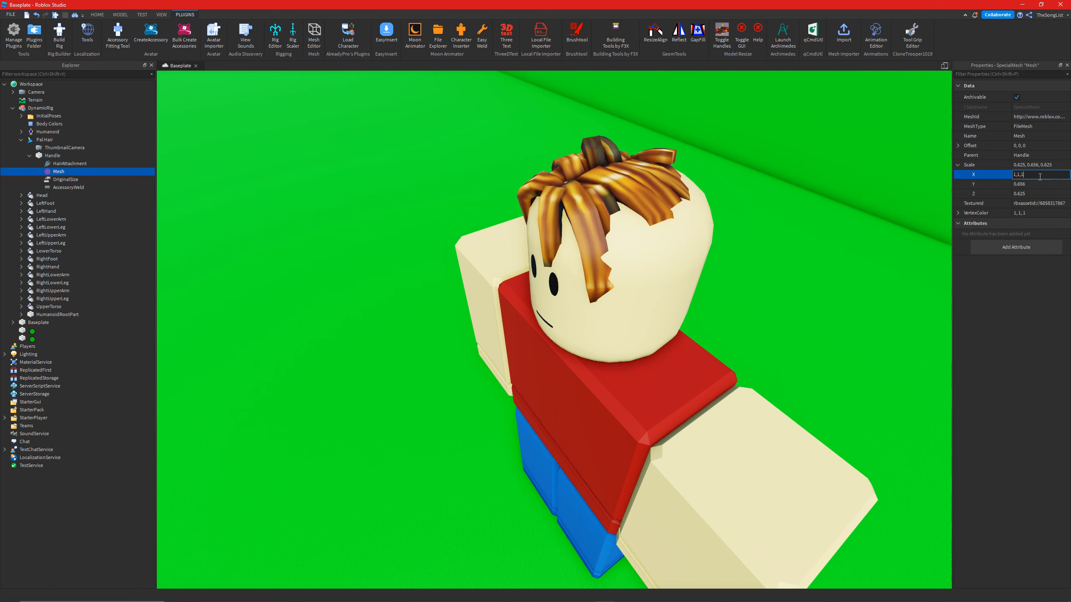
key("Return")
left_click(1039, 177)
type("1")
left_click(1036, 187)
type("1")
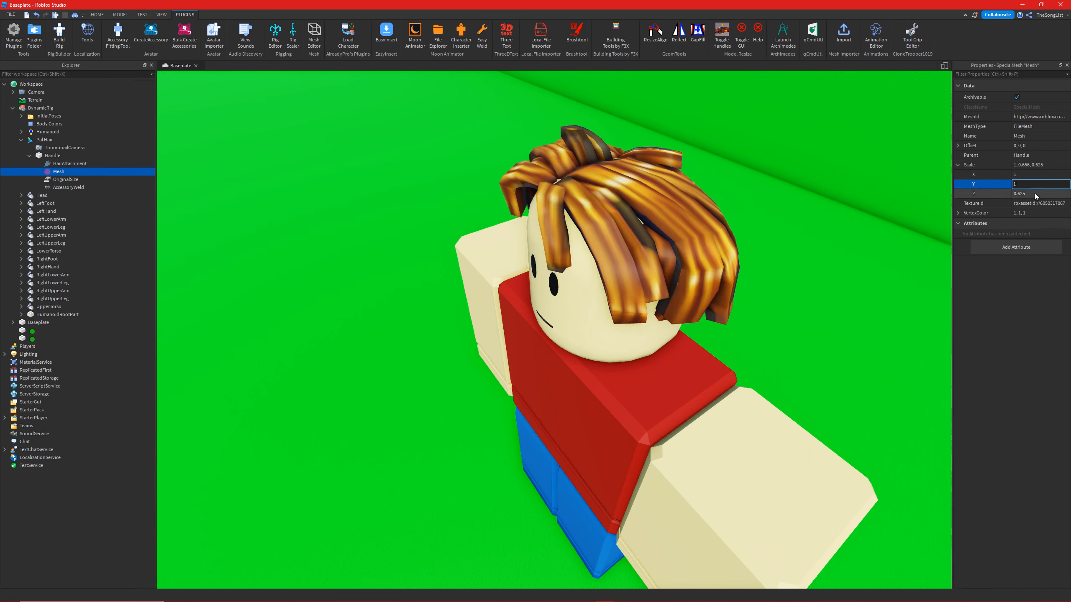
left_click(1036, 195)
type("1")
key("Return")
right_click_drag(744, 249, 744, 249)
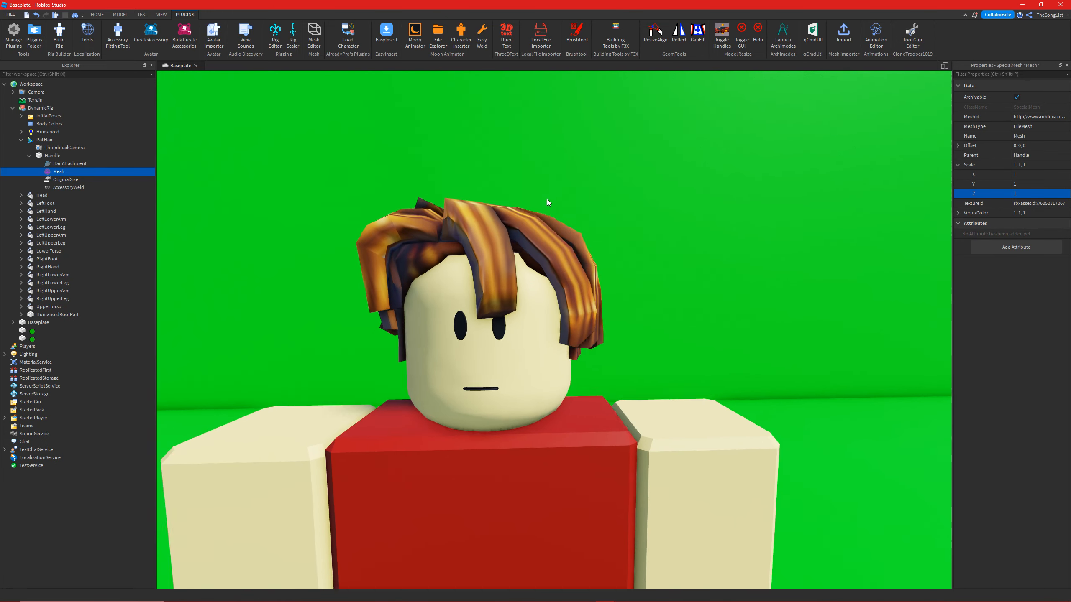
- Inspect the Pal Hair's handle and its HairAttachment on the rig's head
left_click(53, 156)
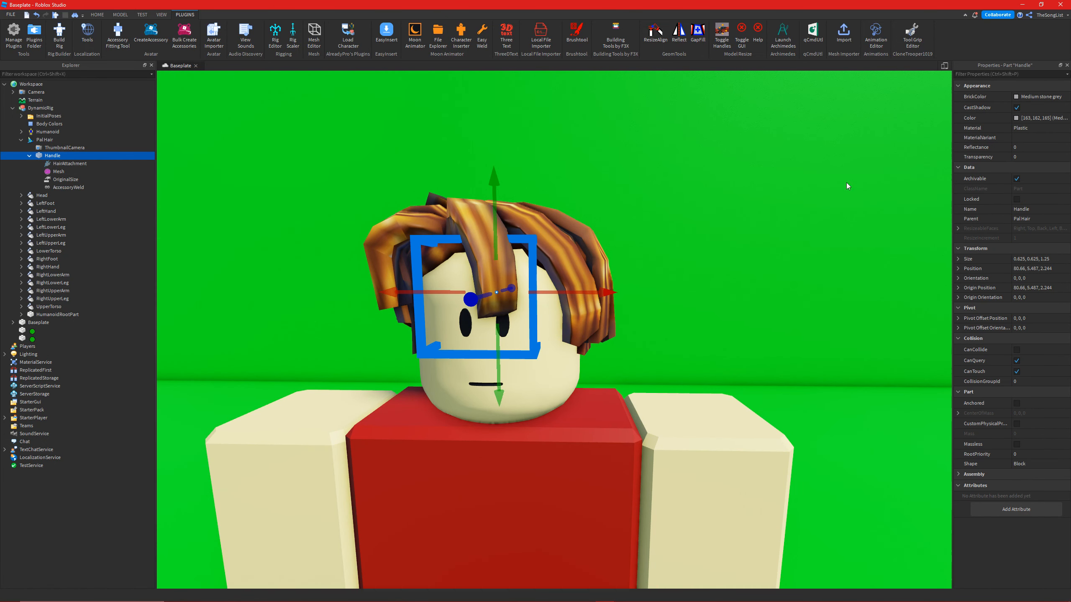
scroll(554, 186, "down", 5)
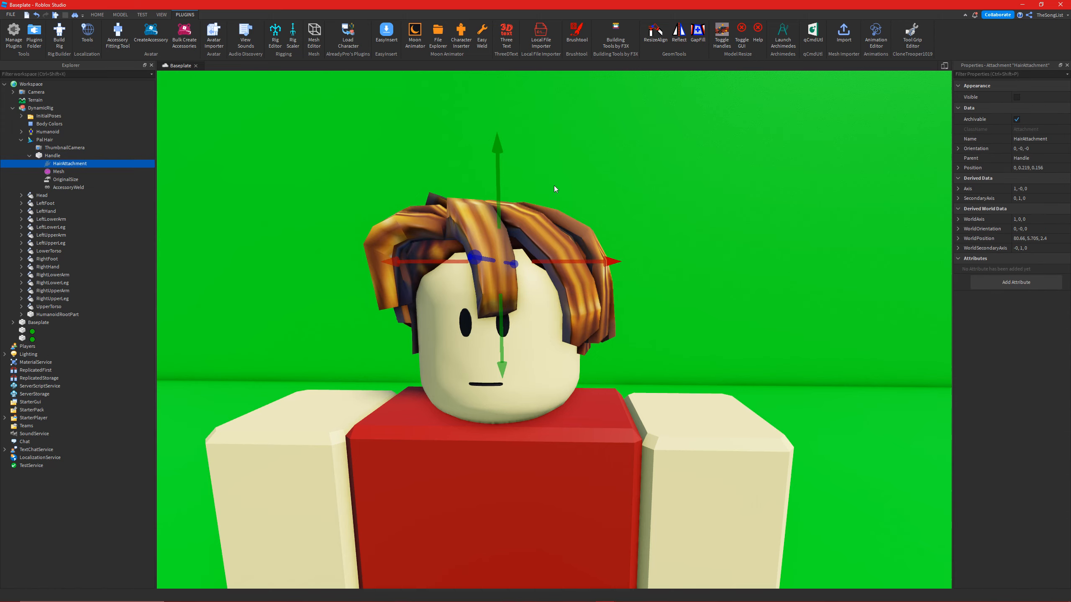
right_click_drag(554, 187, 719, 232)
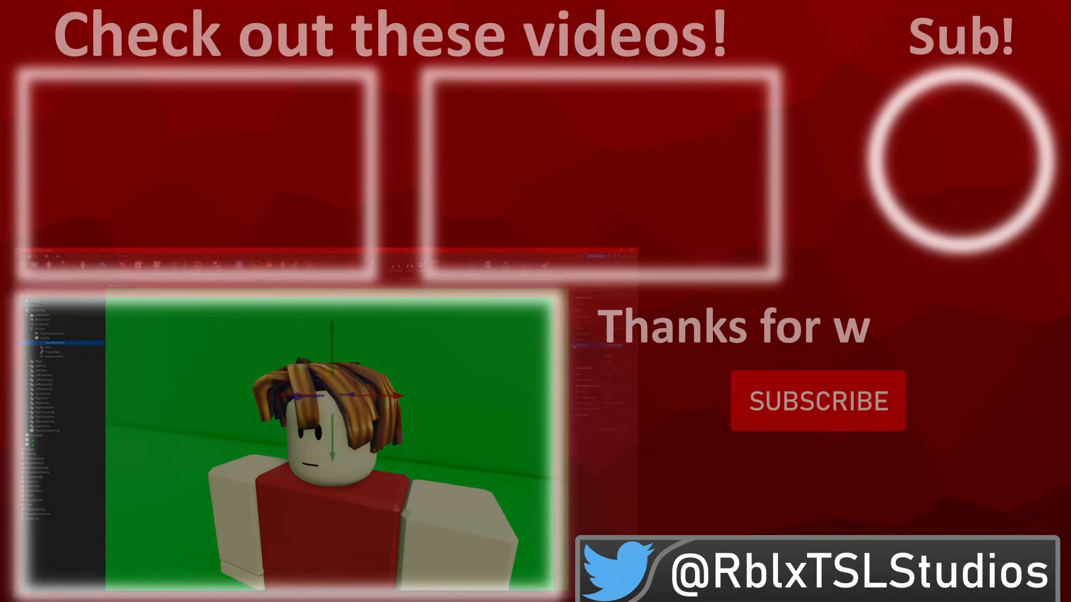